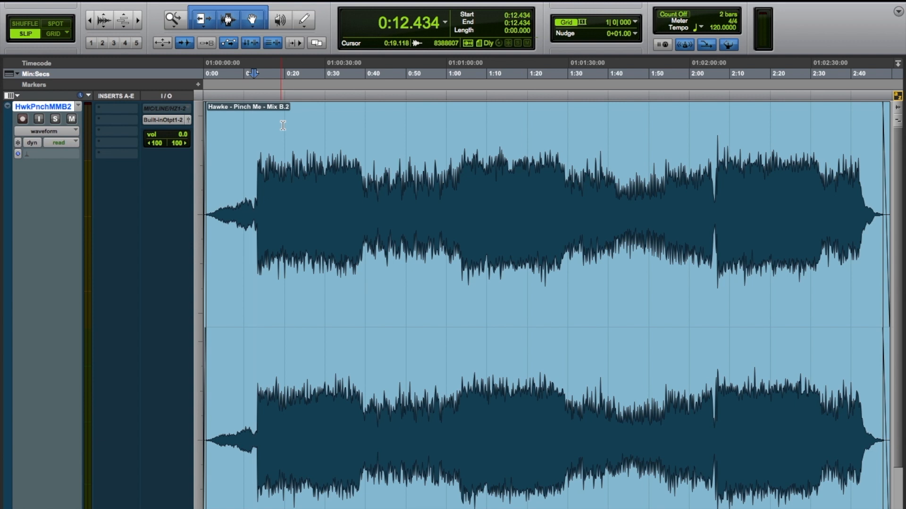
Step: Play the unprocessed mix from the 0:12.434 position to listen to it, and stop playback
key(space)
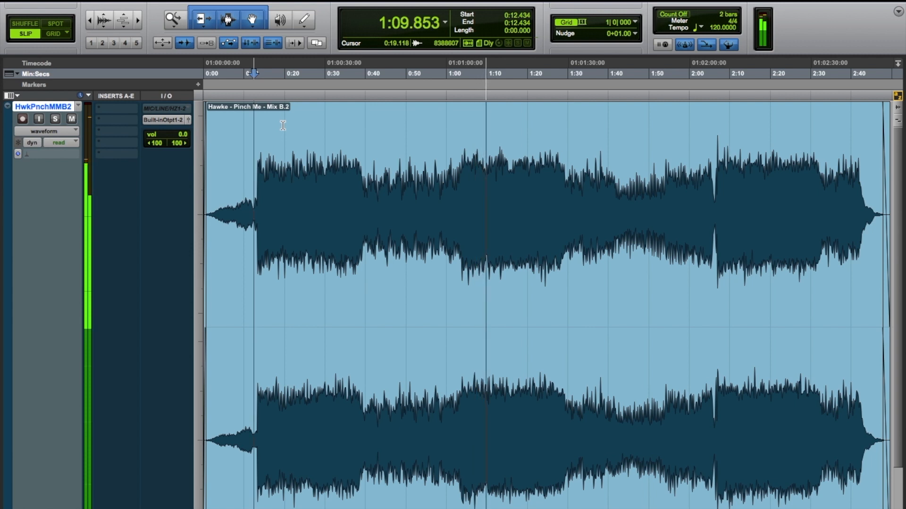
key(space)
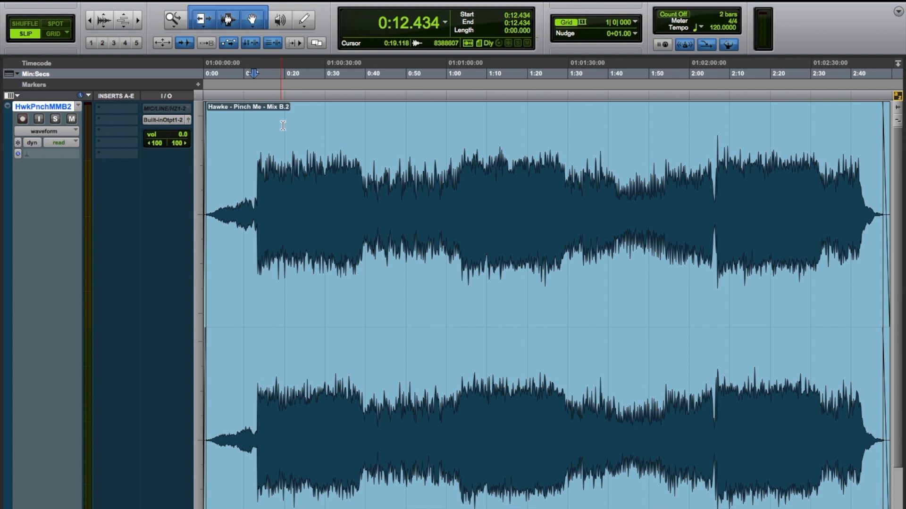
Step: Insert the stereo multichannel EQ plug-in SonEQ2 in the track's second insert slot
click(131, 124)
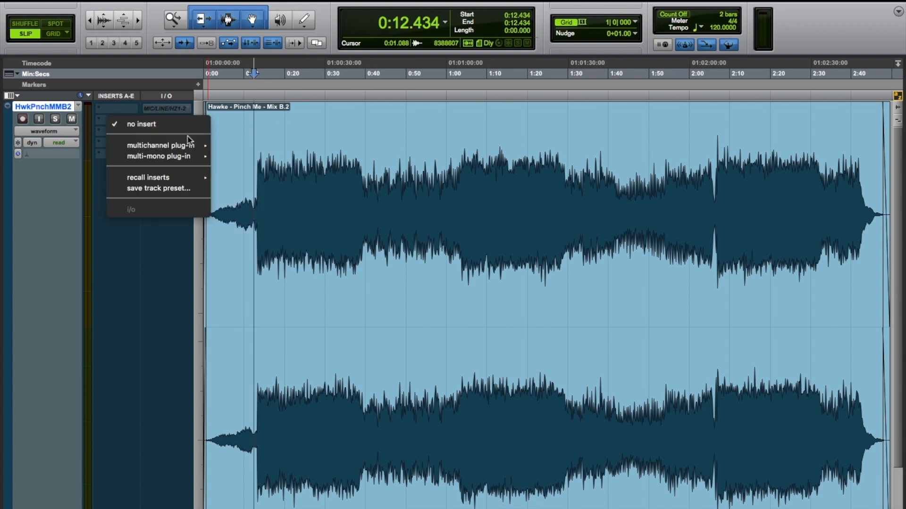
mouse_move(181, 146)
mouse_move(245, 149)
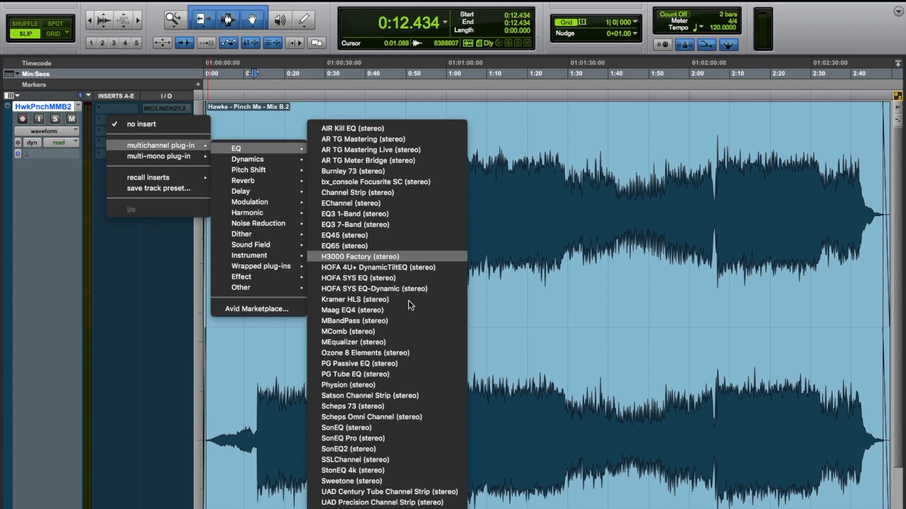
click(426, 450)
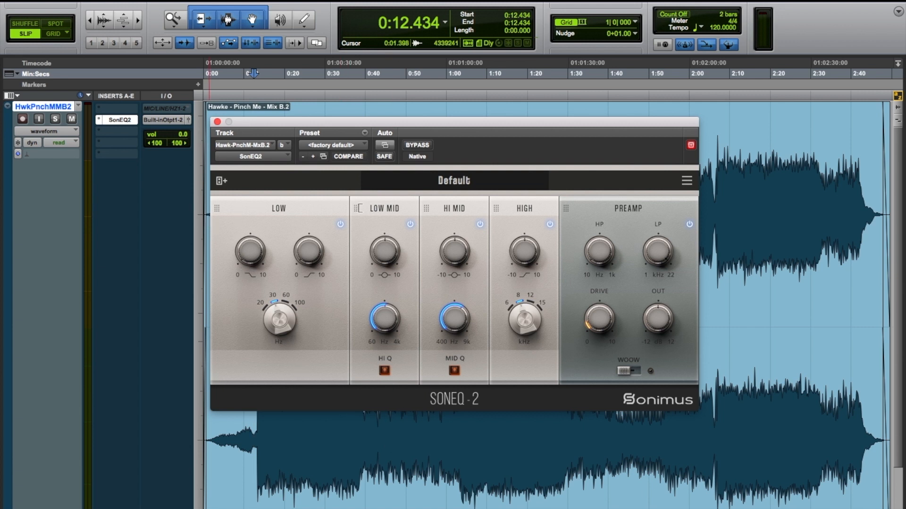
Step: Reorder the EQ modules, add a second Low Mid beside the first, and place the Preamp directly after Hi Mid
drag(360, 209, 620, 208)
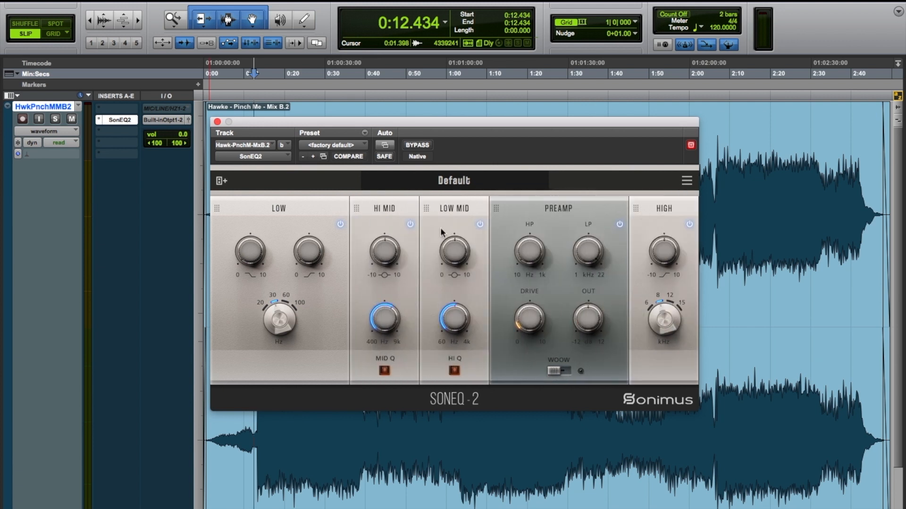
click(218, 184)
click(454, 250)
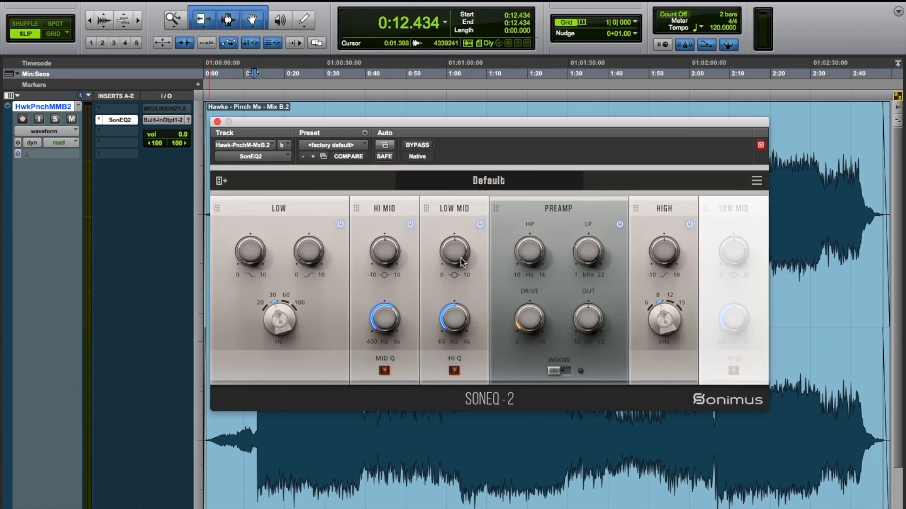
drag(708, 210, 526, 231)
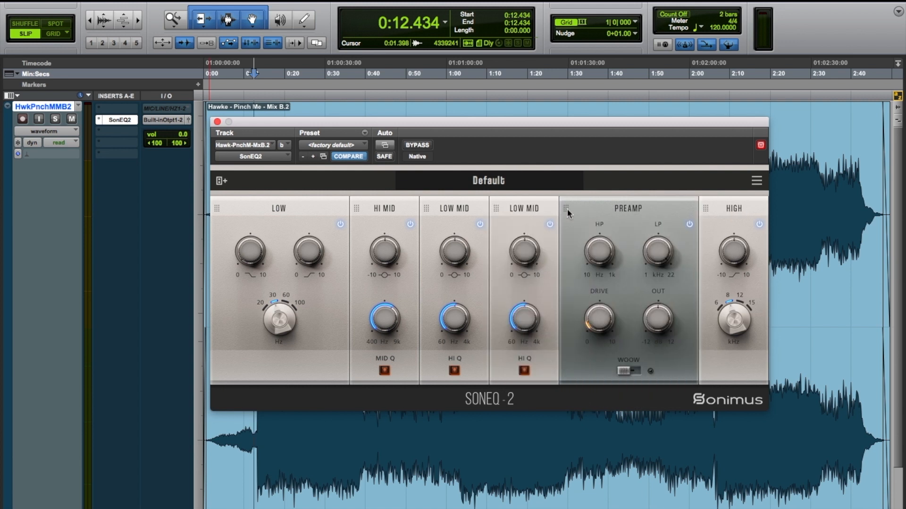
drag(567, 208, 415, 217)
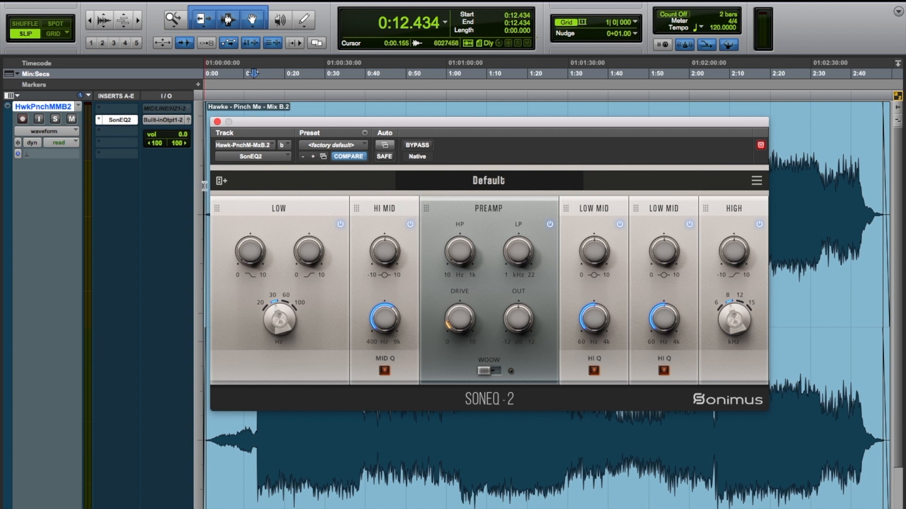
Step: Add a second Preamp module at the start of the chain and restore the plug-in's factory default preset
click(221, 181)
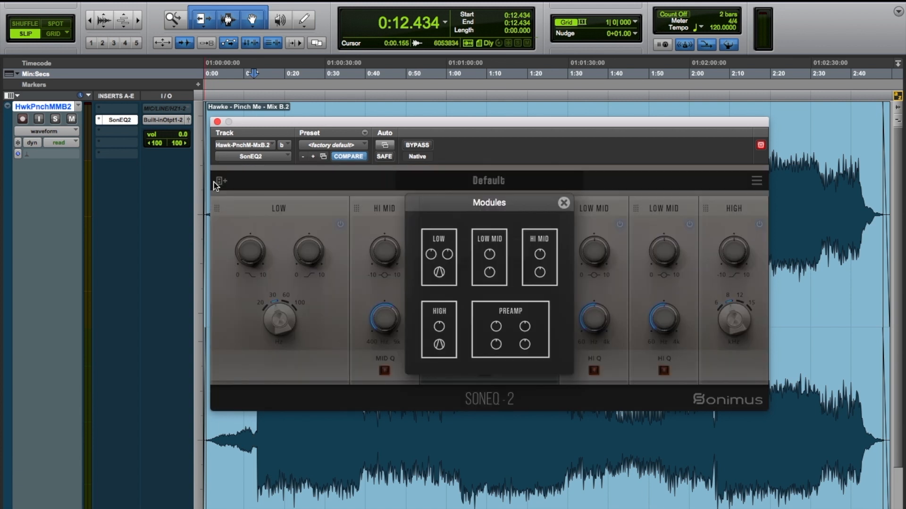
click(517, 322)
drag(635, 210, 223, 212)
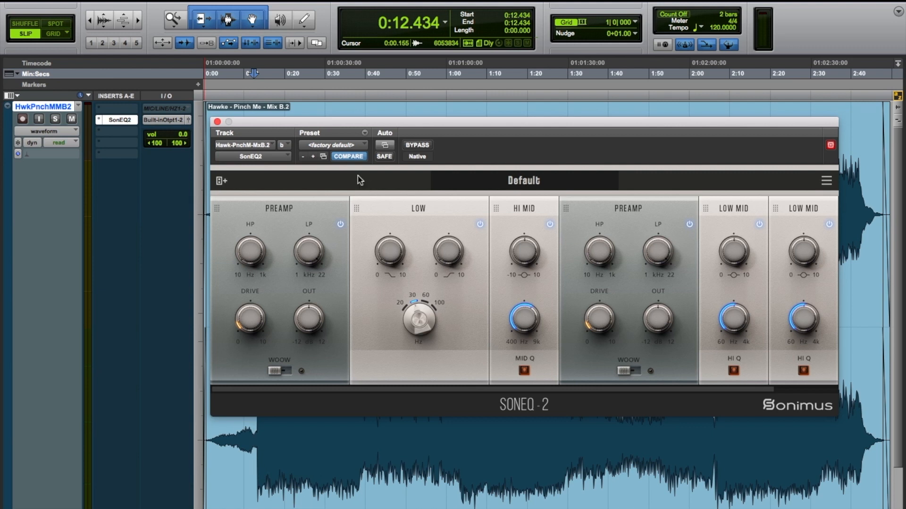
click(334, 147)
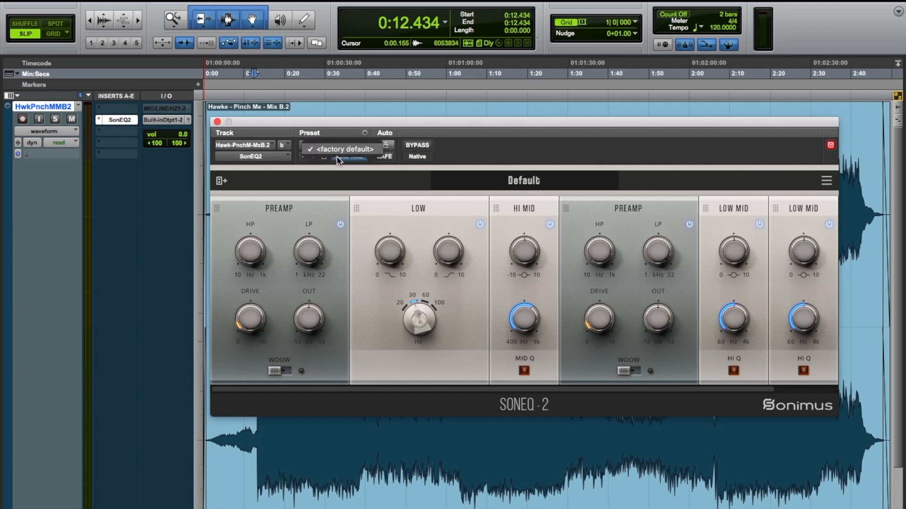
click(336, 151)
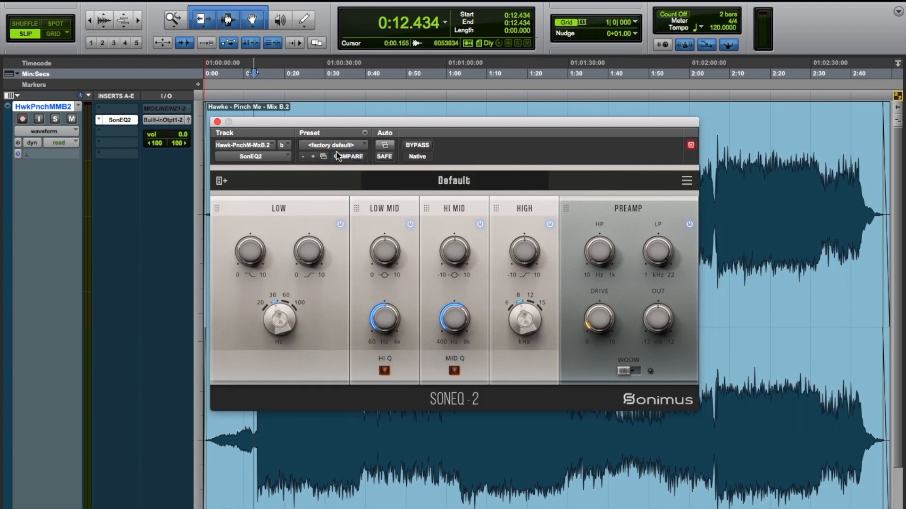
Step: During playback, raise the Hi Mid frequency, set its gain to -1.6 dB with Mid Q enabled, and compare the band bypassed and active
drag(430, 122, 461, 68)
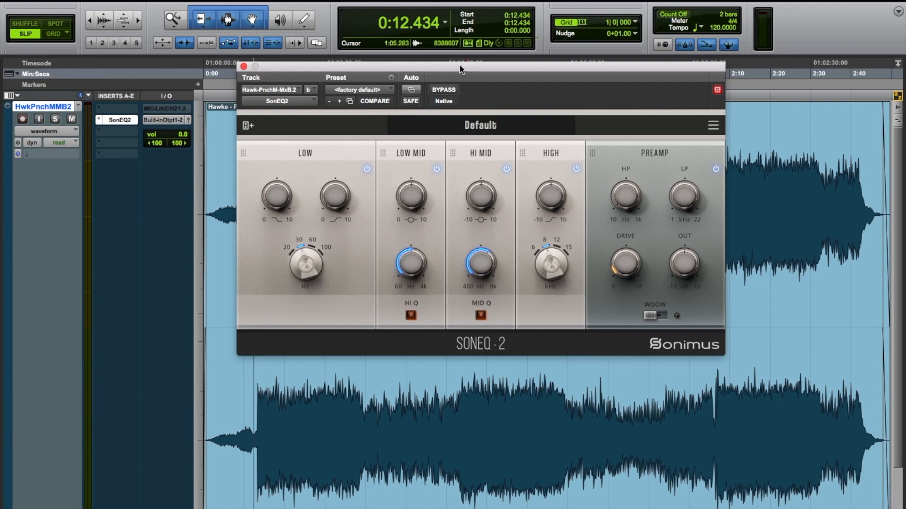
key(space)
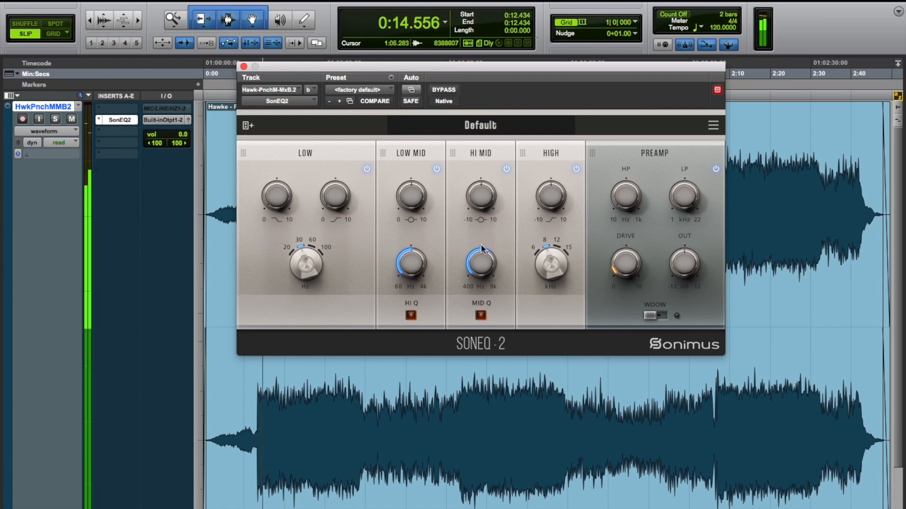
mouse_move(485, 266)
drag(485, 266, 482, 243)
mouse_move(483, 199)
mouse_down()
mouse_move(478, 147)
mouse_move(485, 206)
mouse_up()
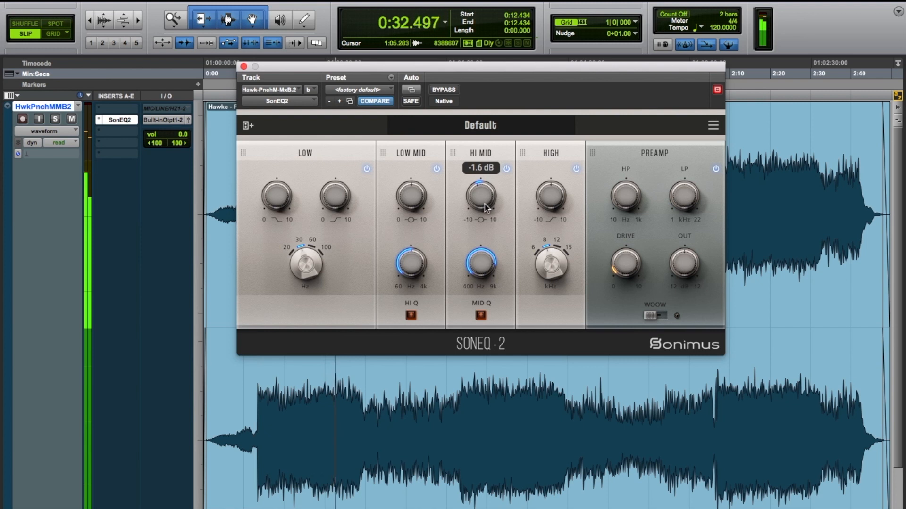
click(480, 315)
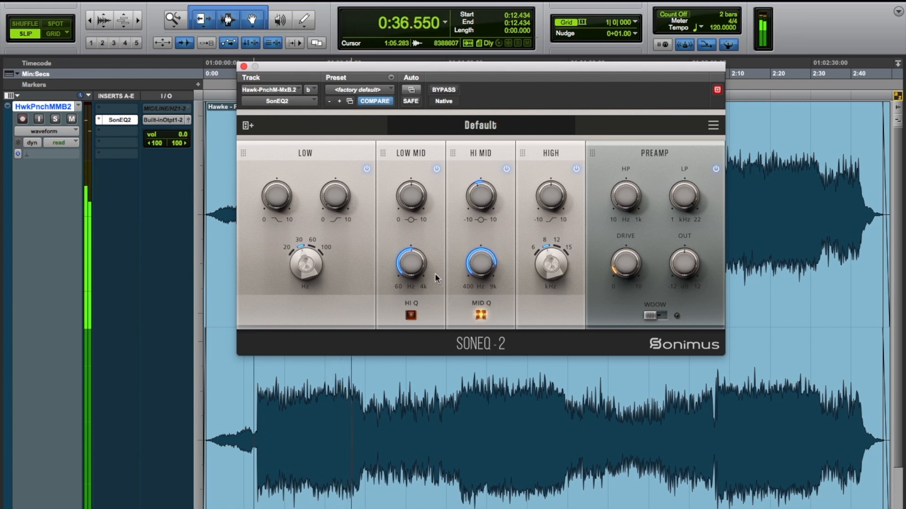
click(506, 169)
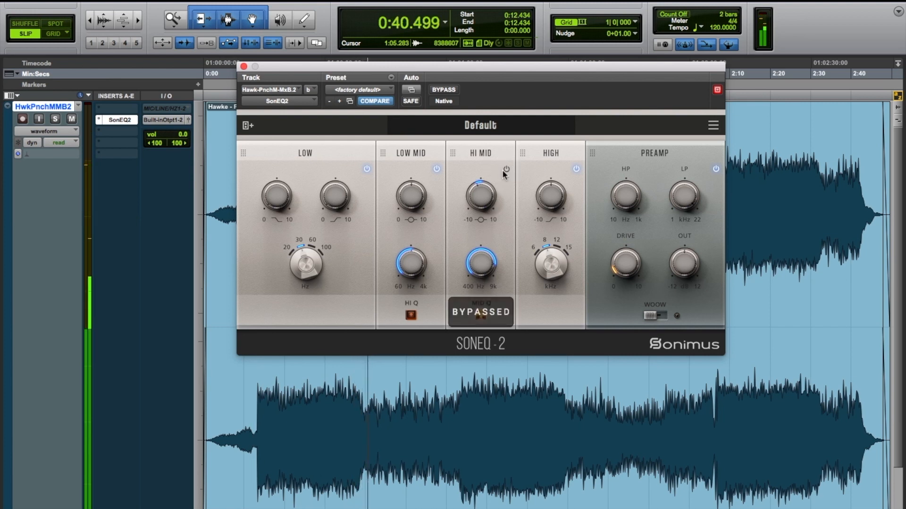
click(503, 170)
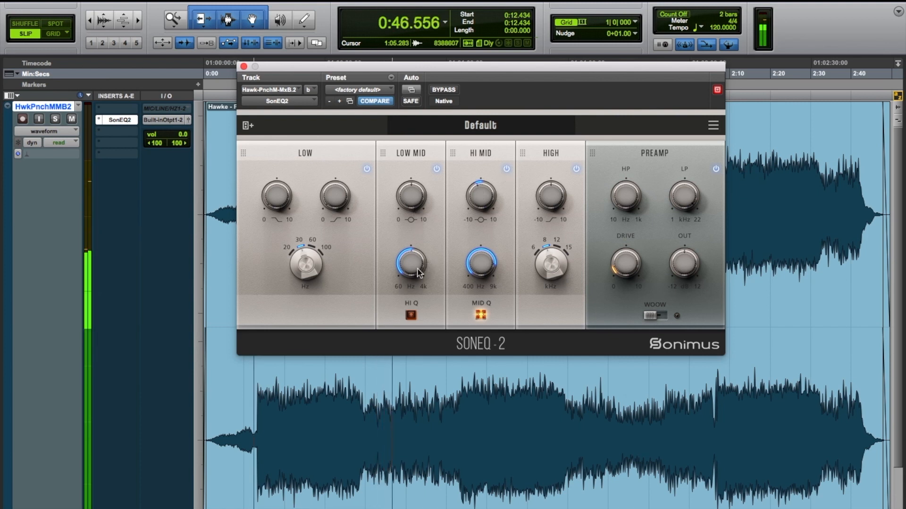
Step: Set the Low Mid band to 325 Hz and -2.0 dB, compare it bypassed and active, and enable Hi Q
drag(418, 273, 421, 303)
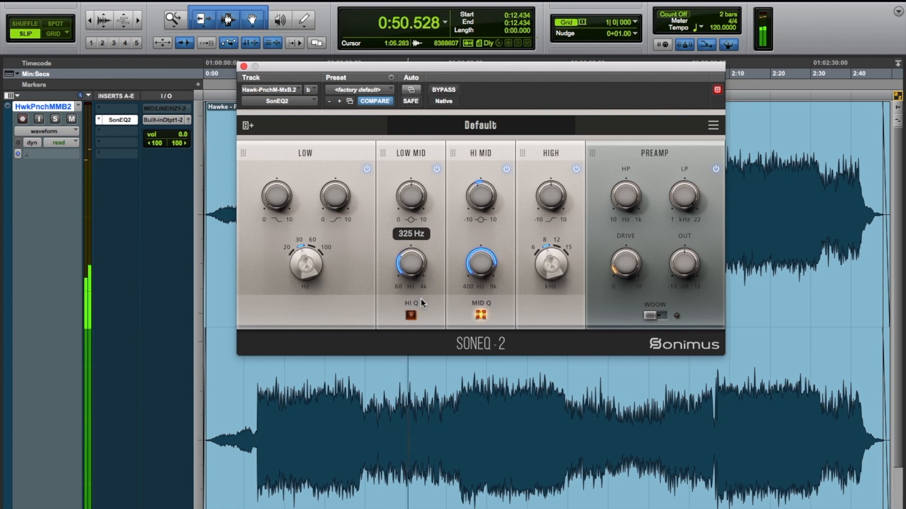
mouse_move(412, 205)
mouse_down()
mouse_move(411, 141)
mouse_move(417, 216)
mouse_up()
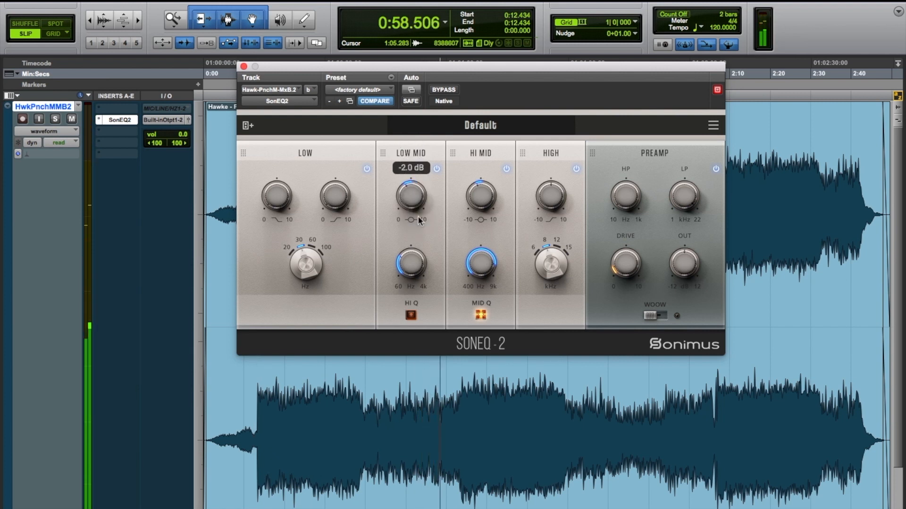
click(436, 171)
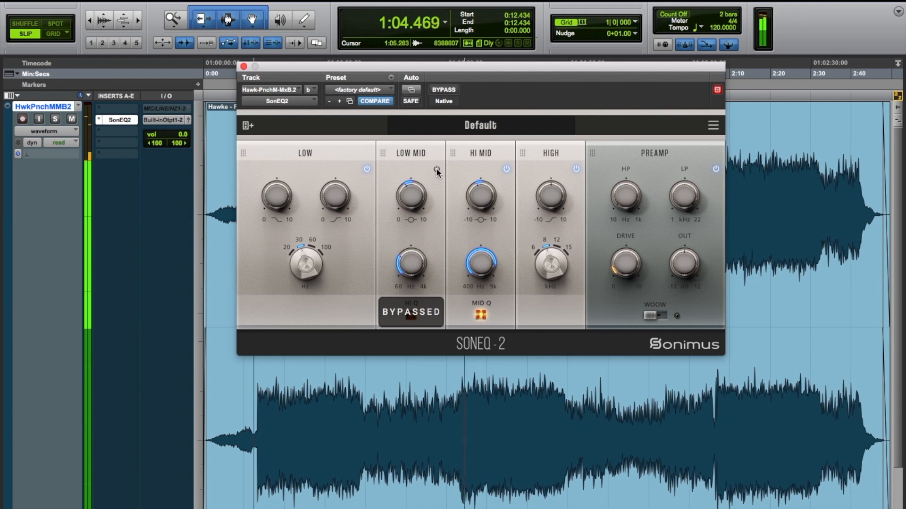
click(437, 169)
click(414, 315)
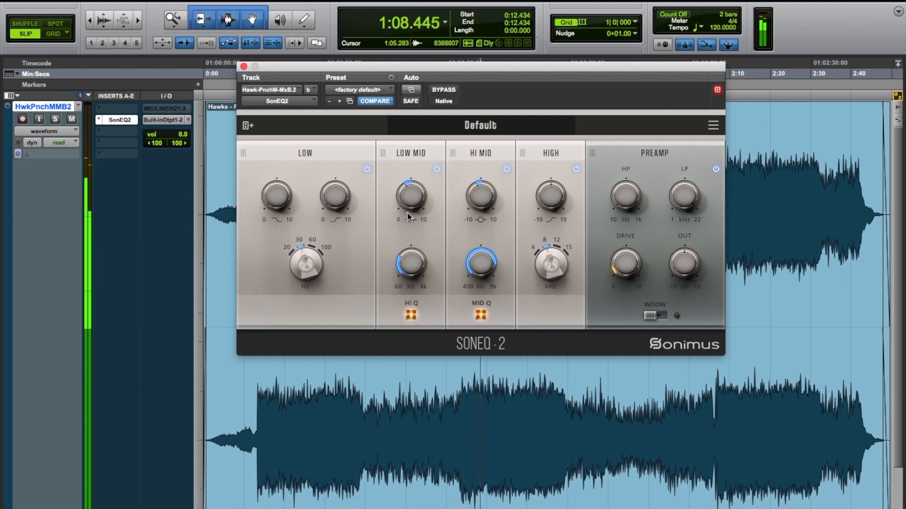
Step: Compare the mix with the whole EQ bypassed and active, and stop playback
click(444, 89)
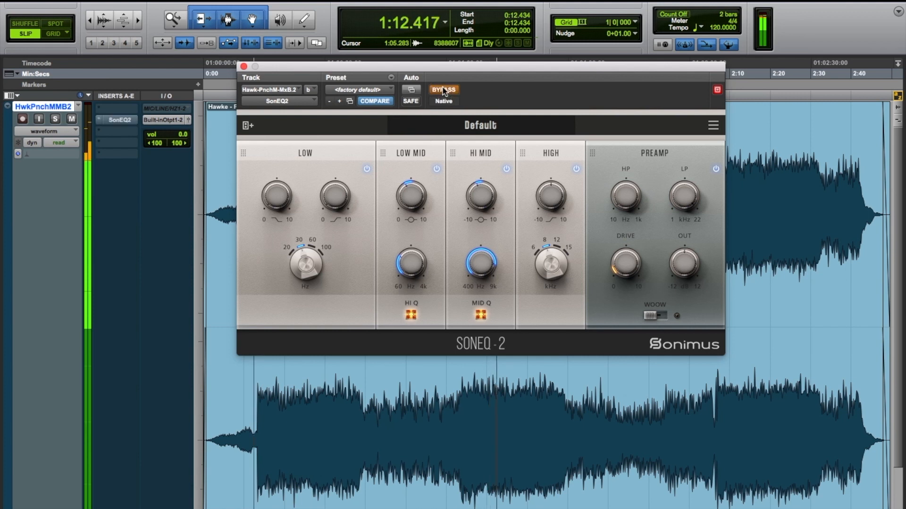
click(444, 90)
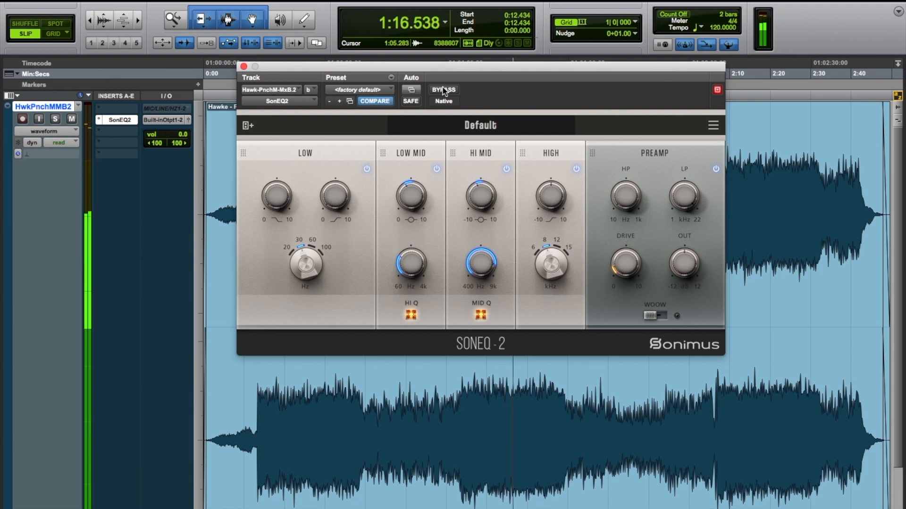
key(space)
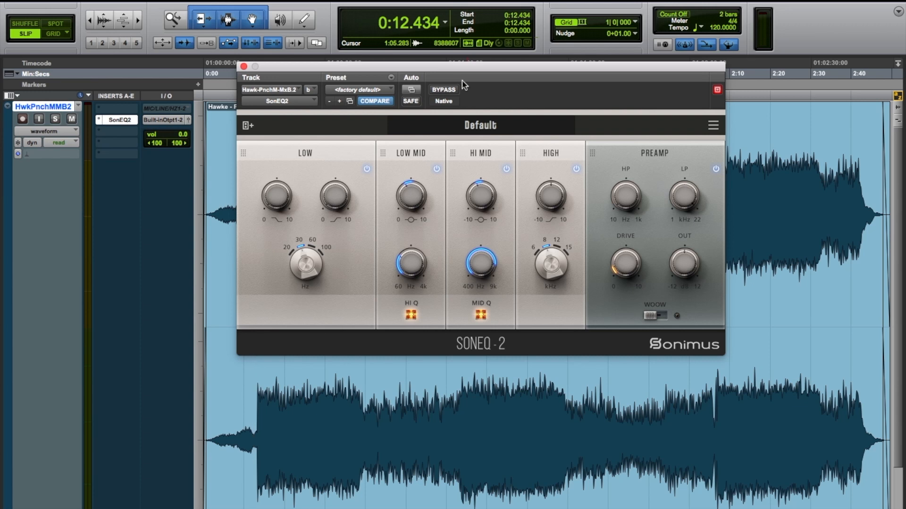
Step: During playback, move the Preamp module ahead of the Low module and raise its high-pass filter frequency
key(space)
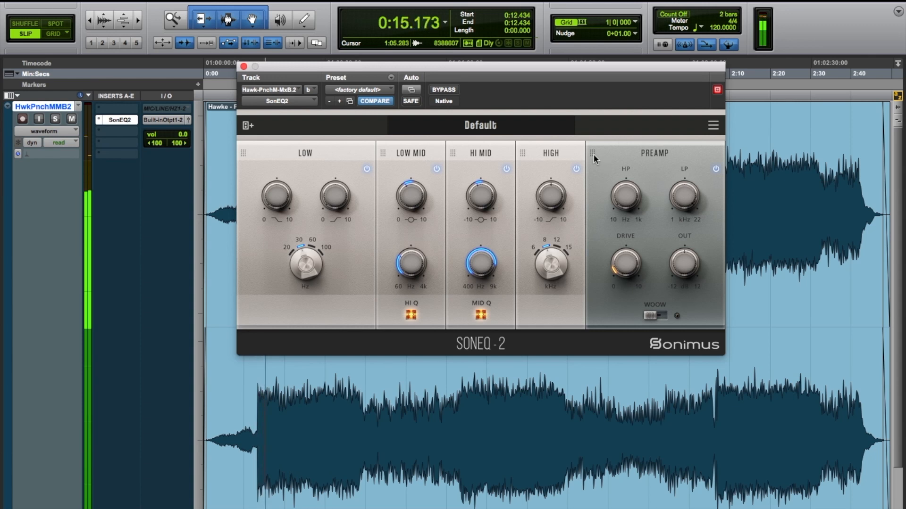
drag(592, 154, 250, 163)
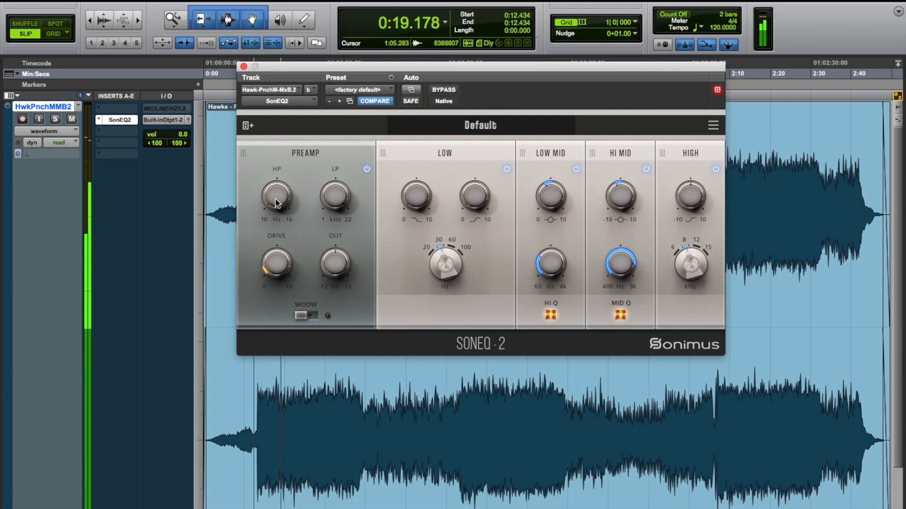
drag(276, 207, 272, 178)
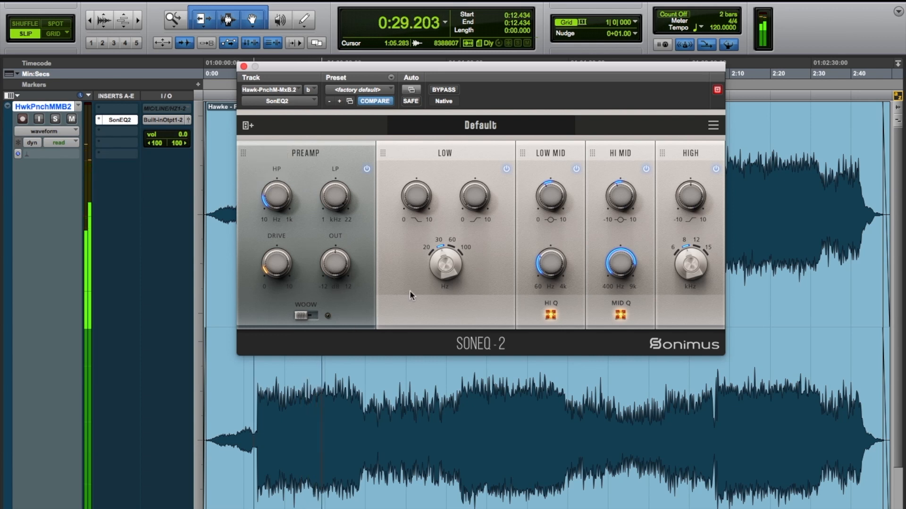
Step: Compare the mix repeatedly with the plug-in bypassed and active to judge the high-pass and mid cuts, ending with it active and playback stopped
click(444, 91)
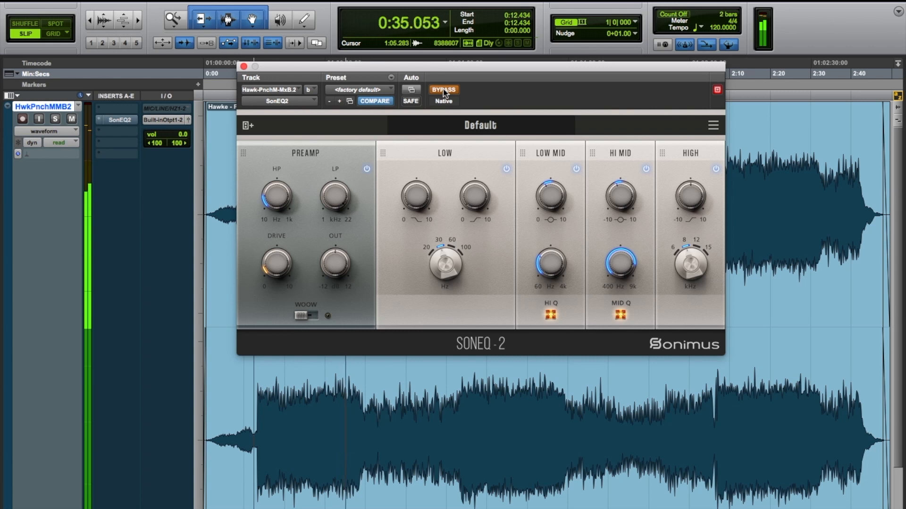
click(443, 90)
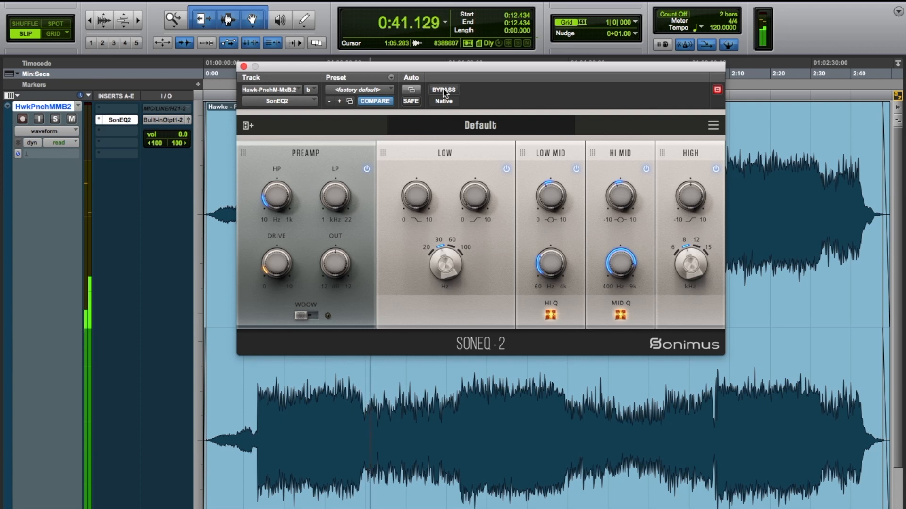
click(443, 90)
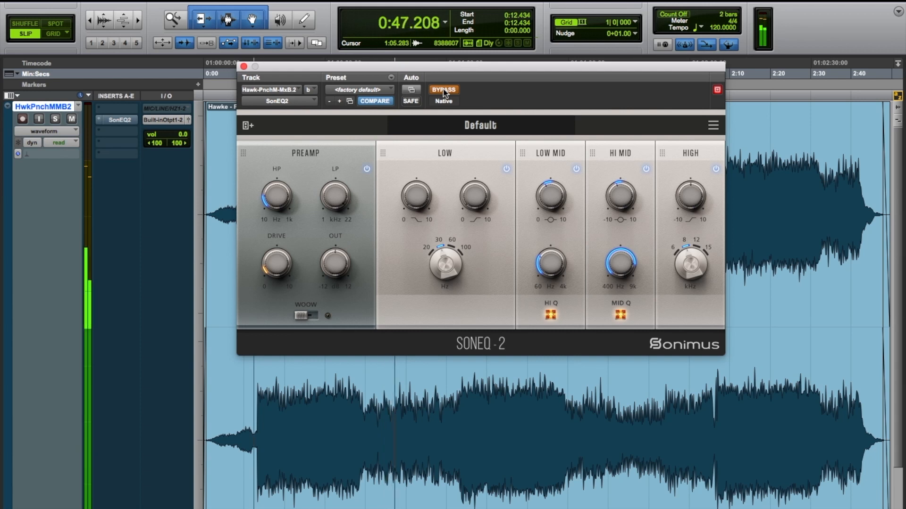
click(444, 91)
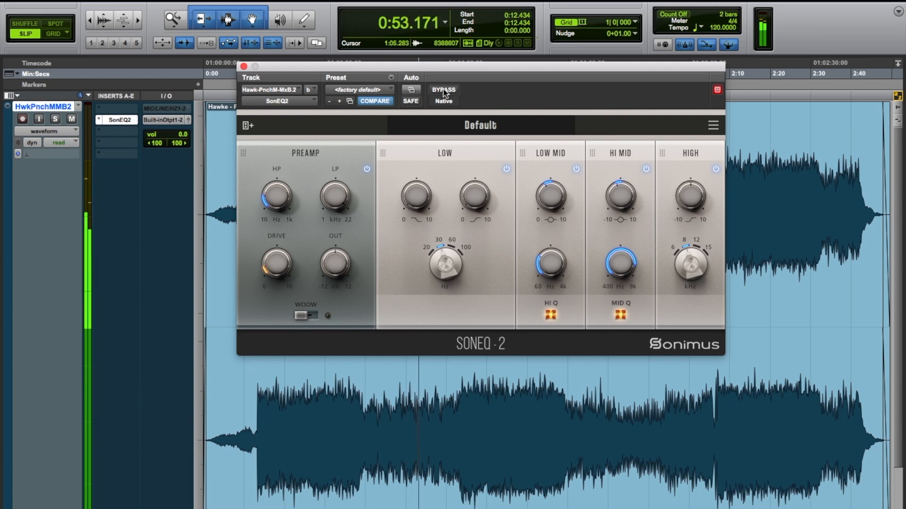
click(443, 90)
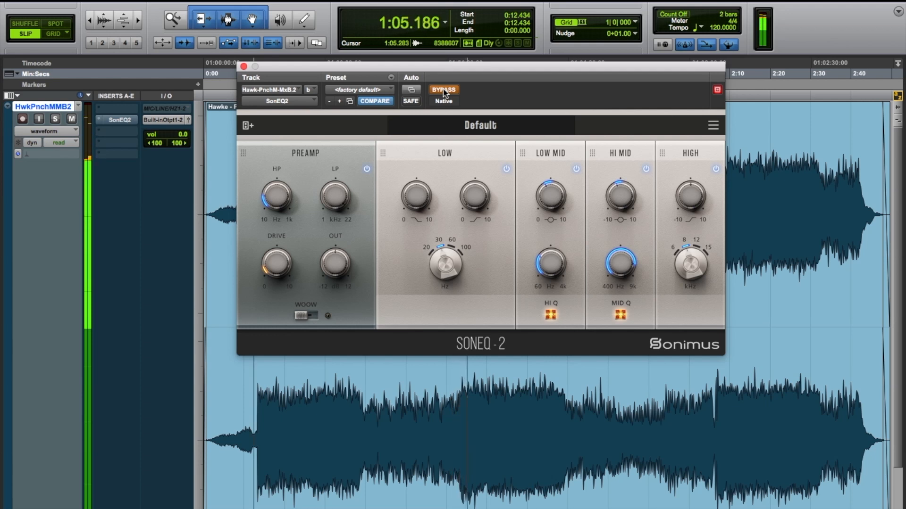
click(443, 90)
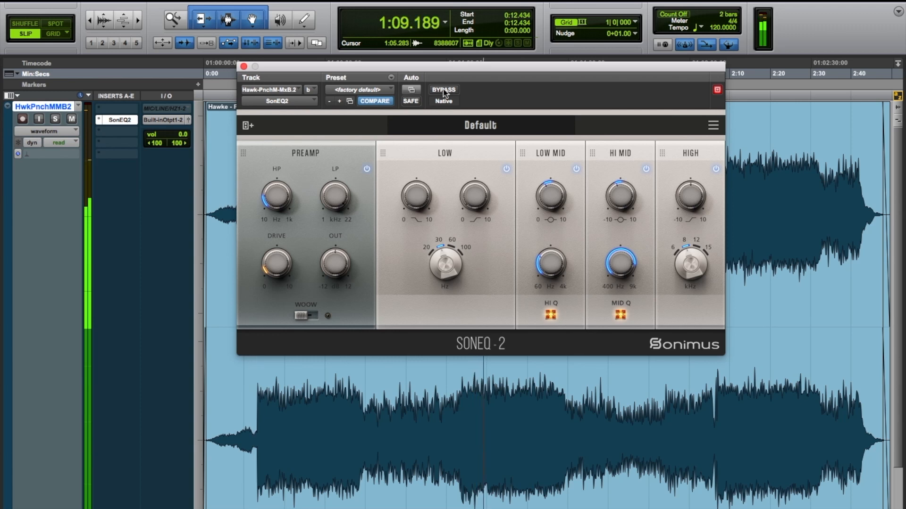
key(space)
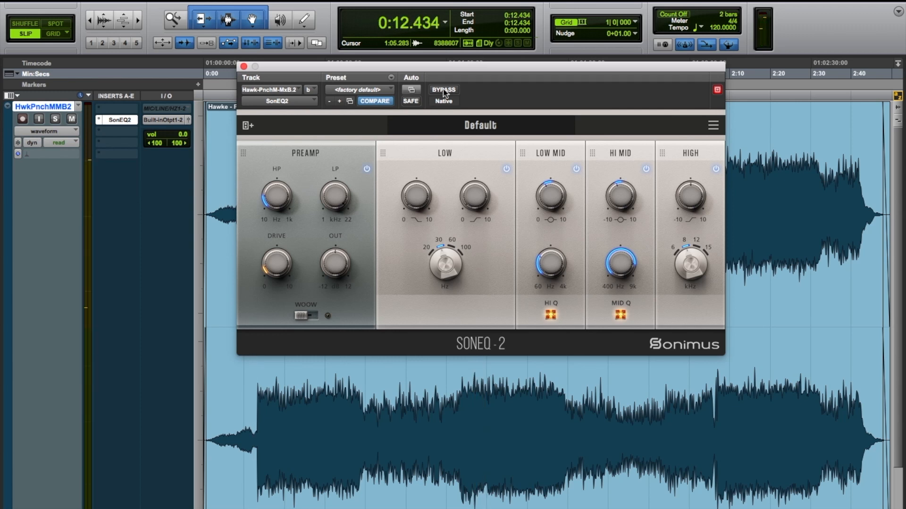